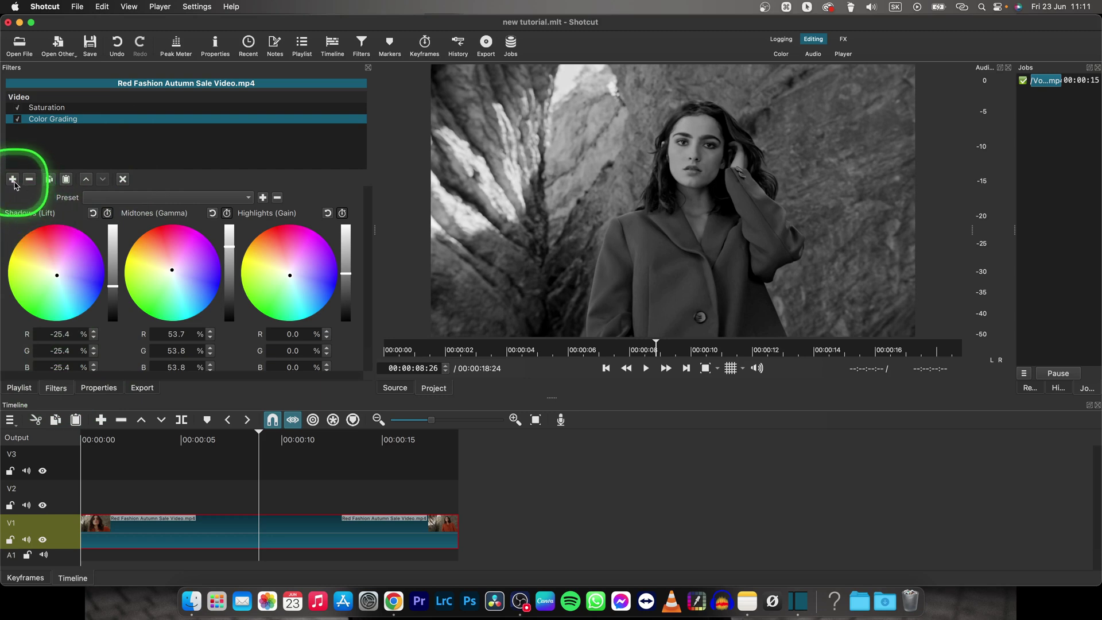
# - Add the Text: Simple filter to the fashion clip, showing a timecode overlay
pyautogui.click(15, 180)
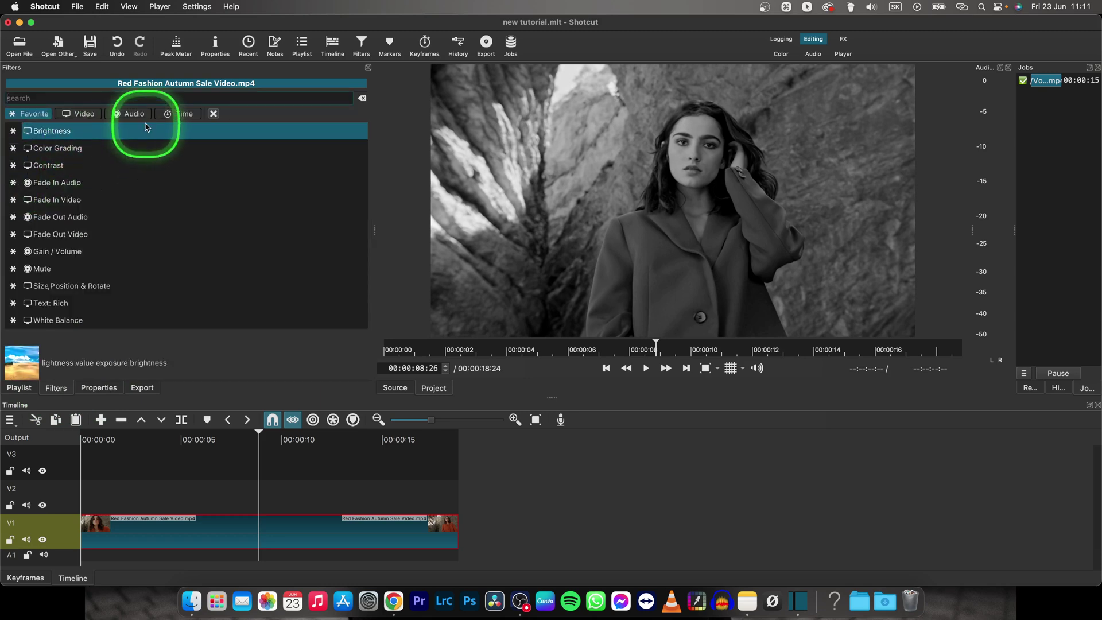
pyautogui.write('text')
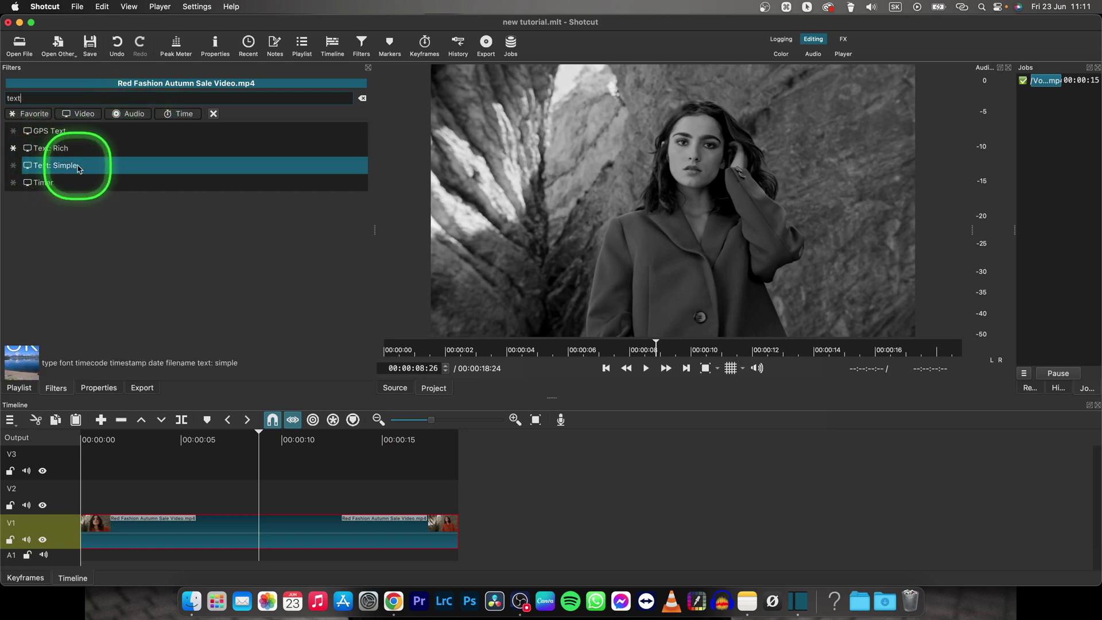
pyautogui.click(132, 167)
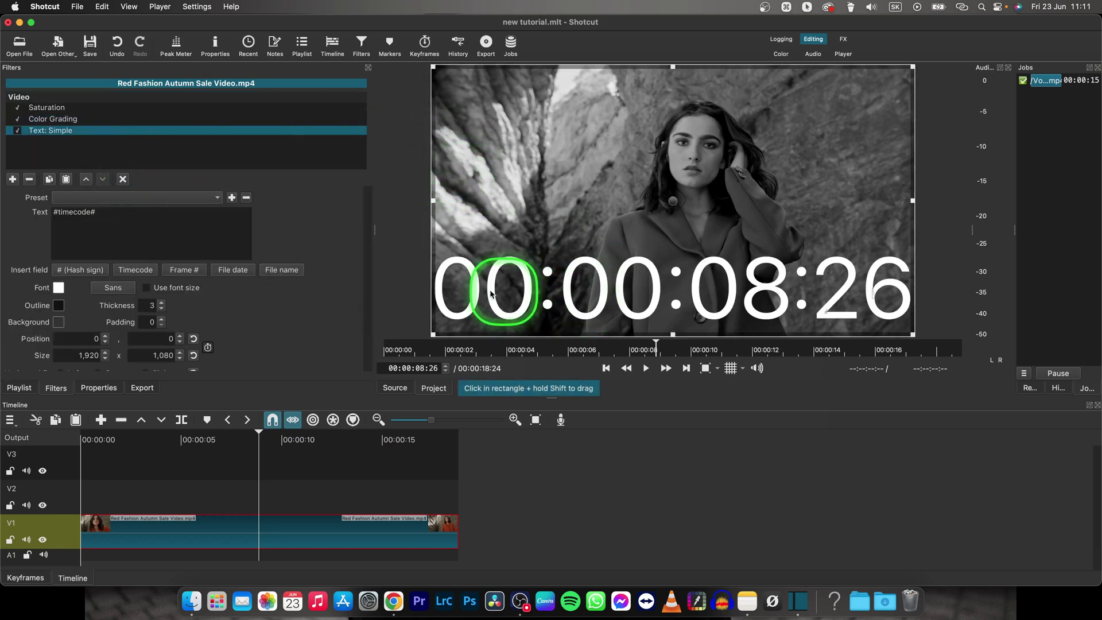
# - Replace the #timecode# overlay text with 'fashion', shrink its box, then remove Text: Simple
pyautogui.click(116, 213)
pyautogui.moveTo(74, 214); pyautogui.dragTo(52, 213)
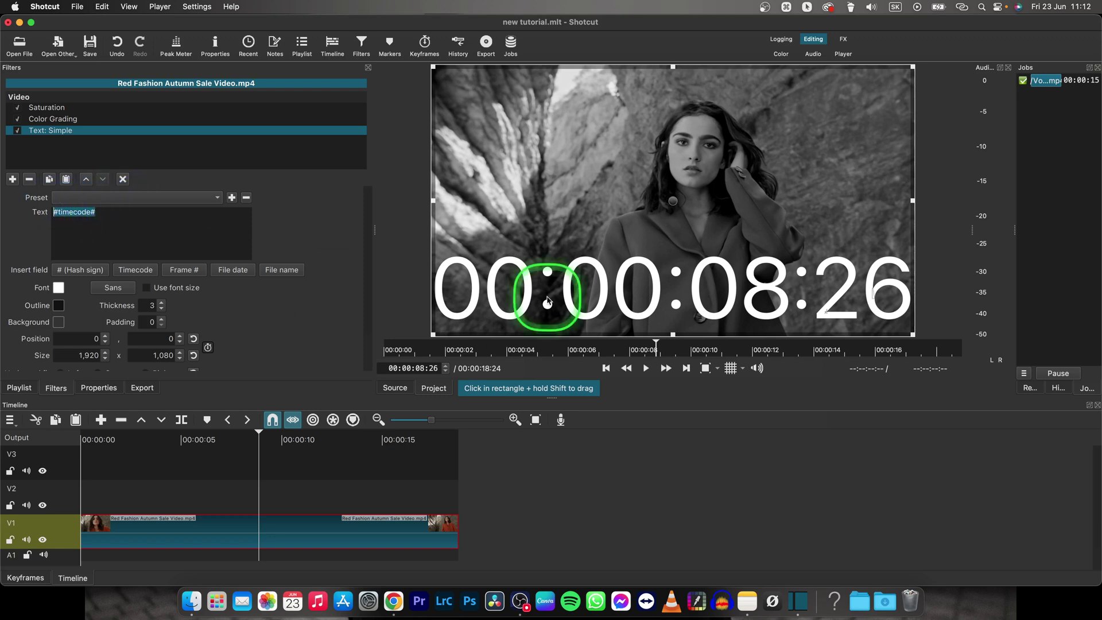
pyautogui.press('BackSpace')
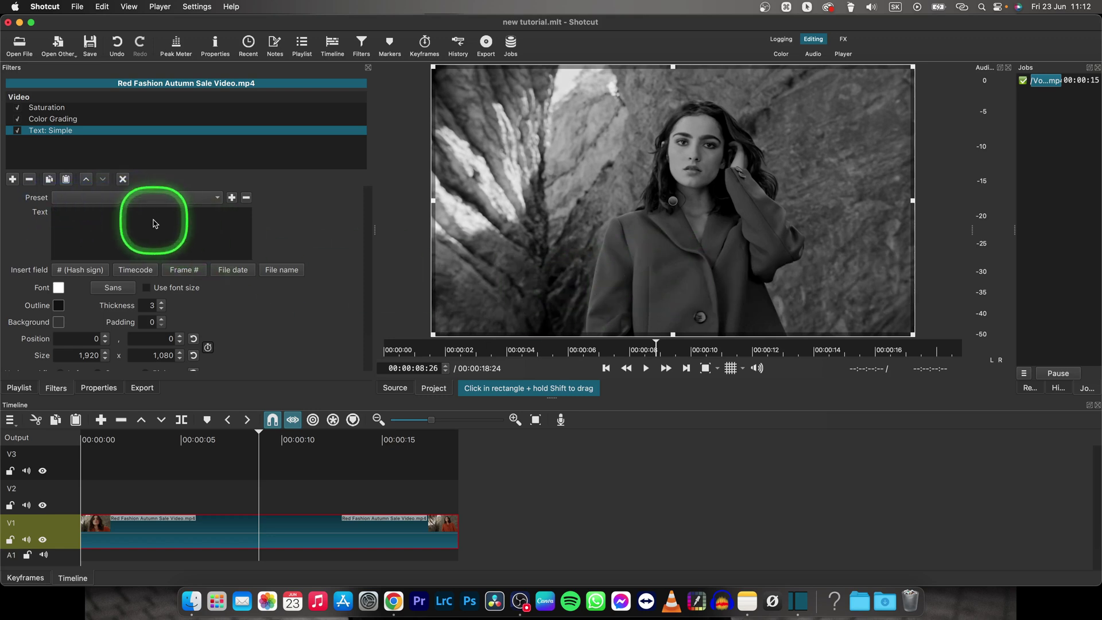
pyautogui.write('fashion')
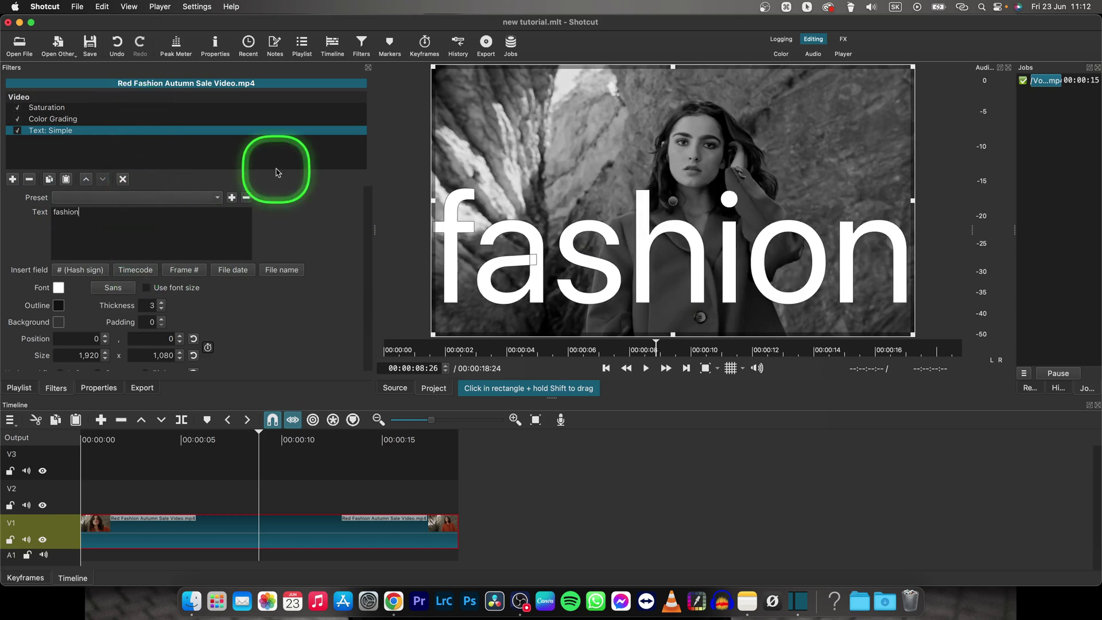
pyautogui.moveTo(434, 69)
pyautogui.mouseDown()
pyautogui.moveTo(752, 250)
pyautogui.moveTo(679, 188)
pyautogui.mouseUp()
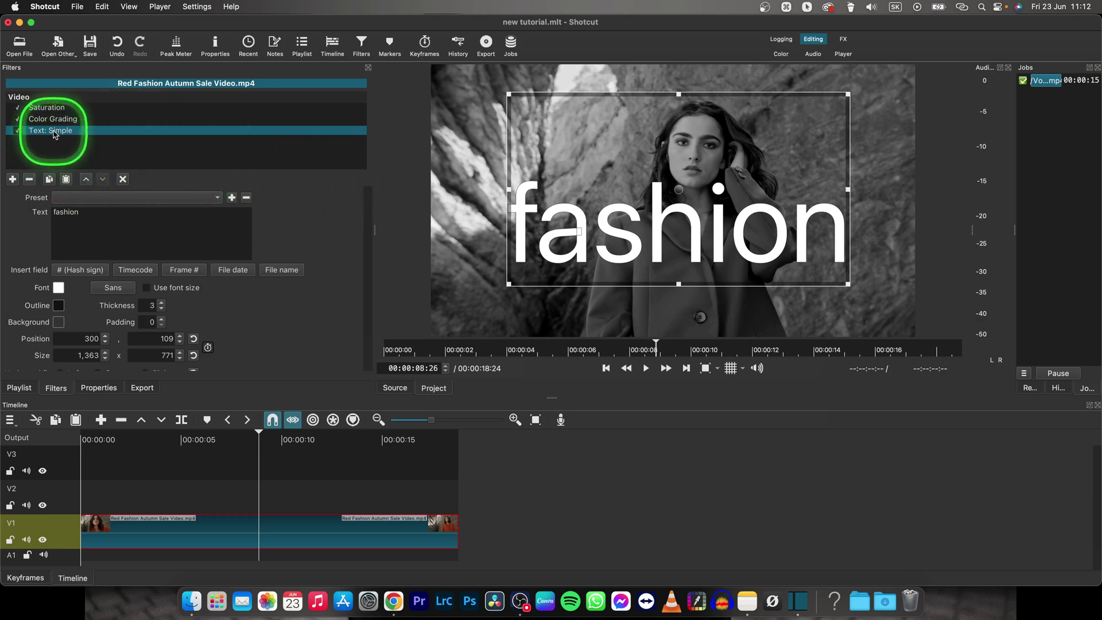
pyautogui.click(30, 181)
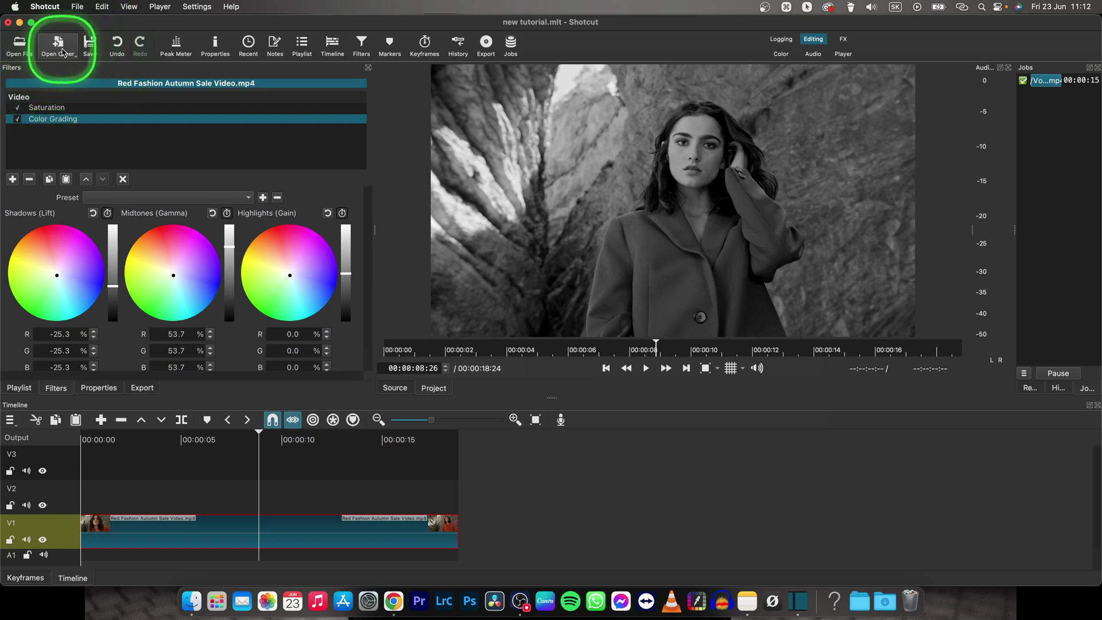
# - Create a new text clip reading 'fashion' from Other > Text
pyautogui.click(58, 45)
pyautogui.click(61, 82)
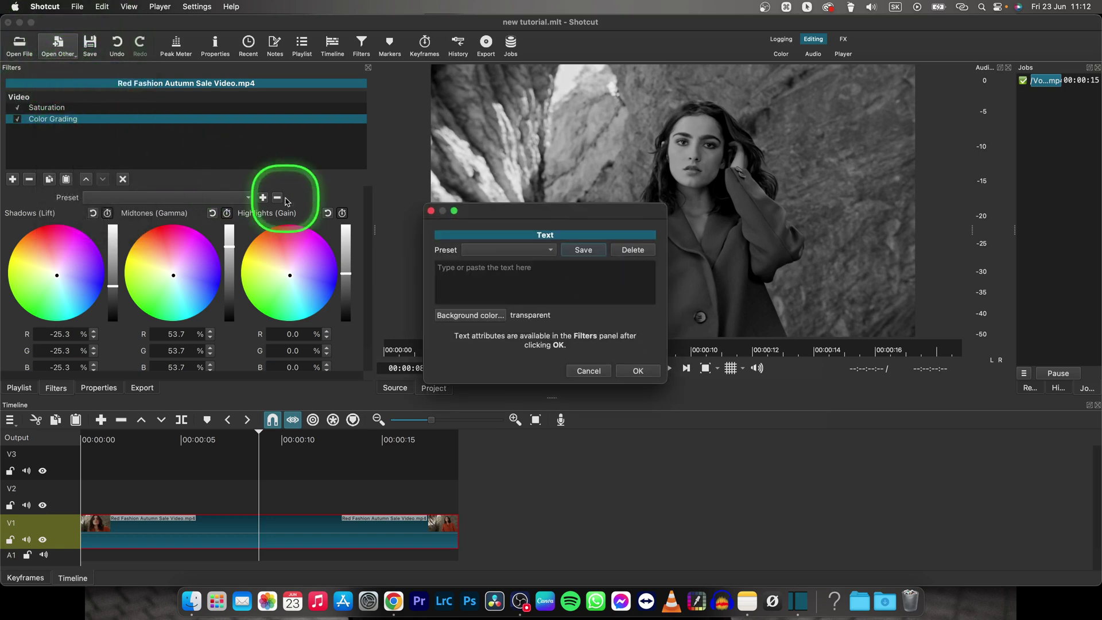
pyautogui.click(541, 270)
pyautogui.write('fashion')
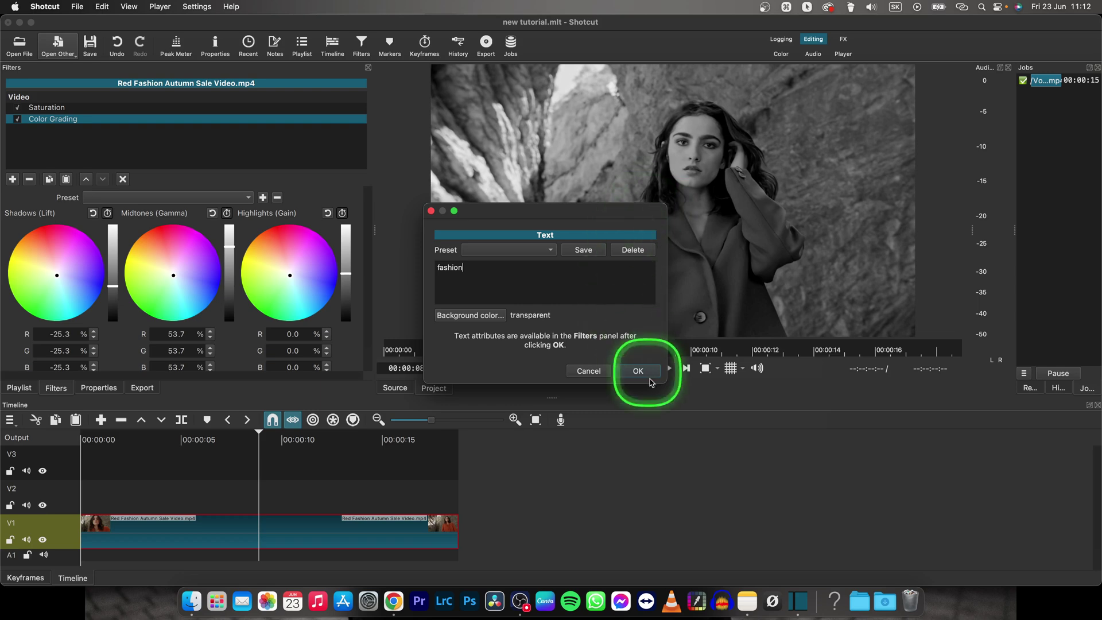
pyautogui.click(639, 372)
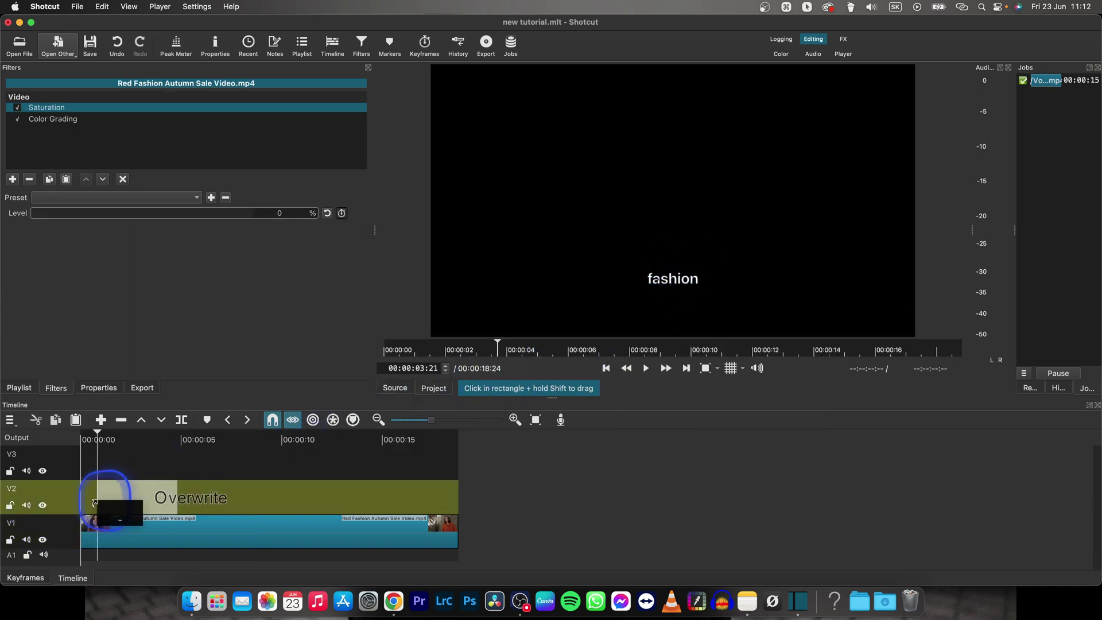
# - Place the fashion text clip on V2 near 3 seconds, moved up and enlarged
pyautogui.moveTo(632, 319)
pyautogui.mouseDown()
pyautogui.moveTo(112, 499)
pyautogui.moveTo(184, 497)
pyautogui.mouseUp()
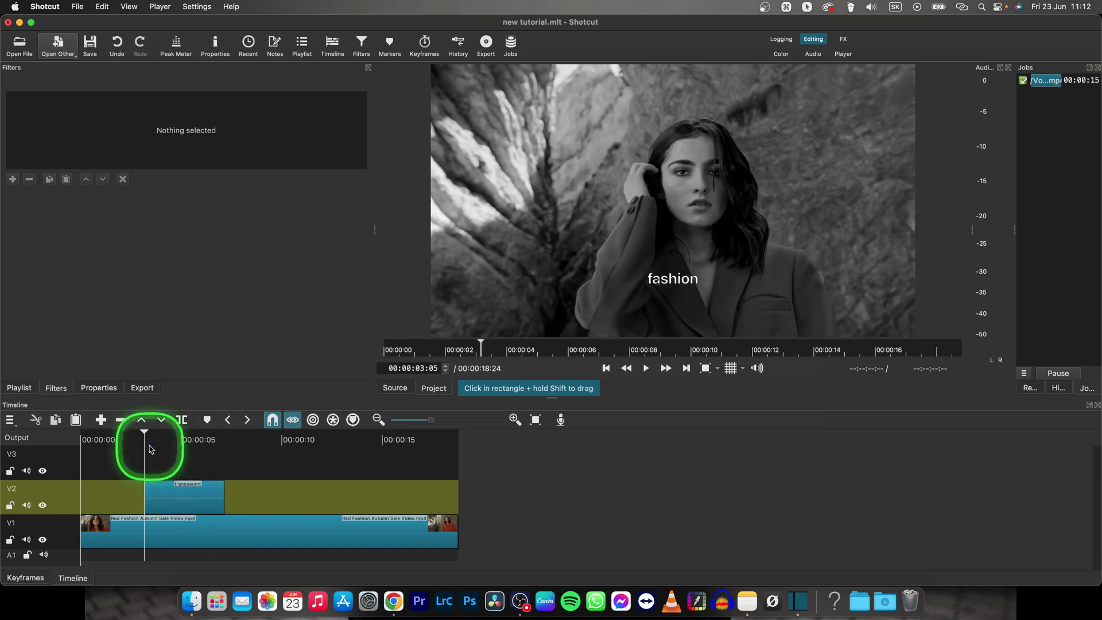
pyautogui.click(132, 441)
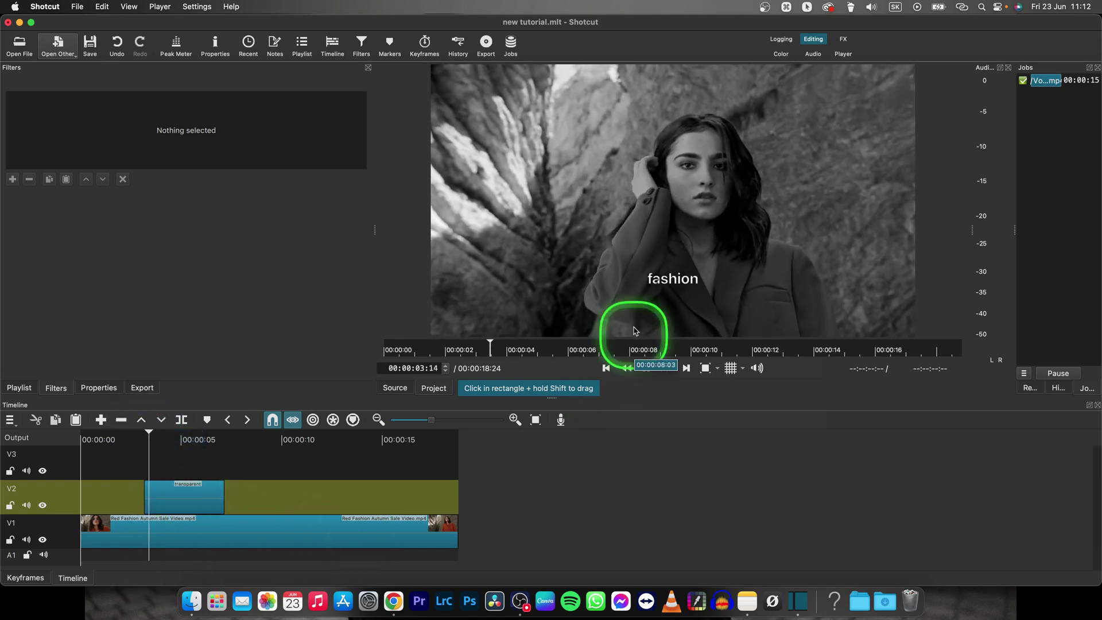
pyautogui.click(196, 492)
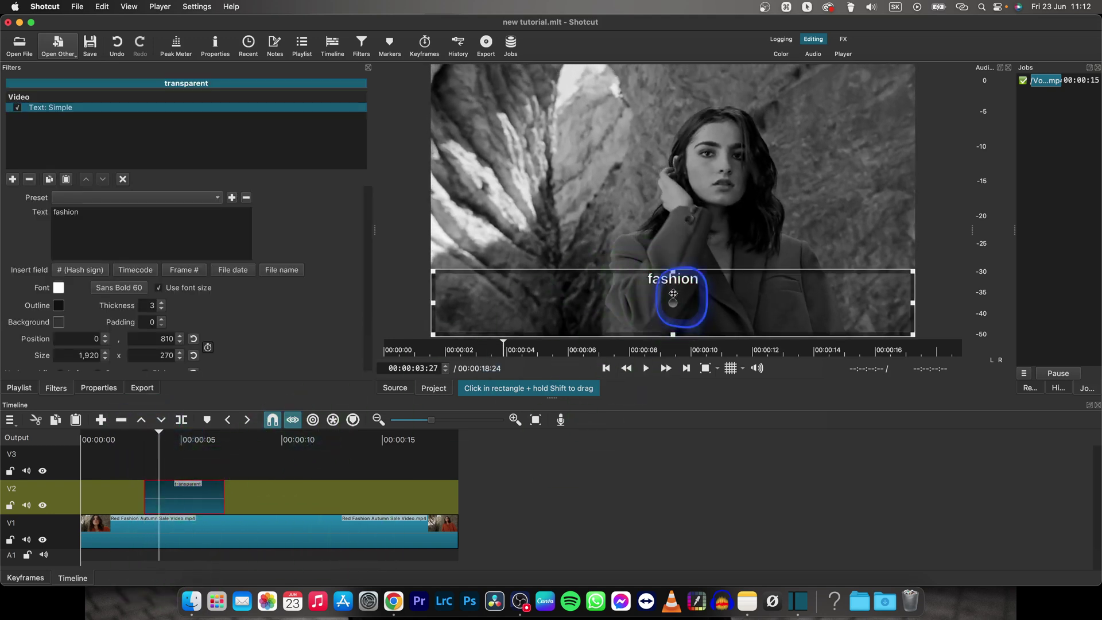
pyautogui.moveTo(673, 303); pyautogui.dragTo(675, 201)
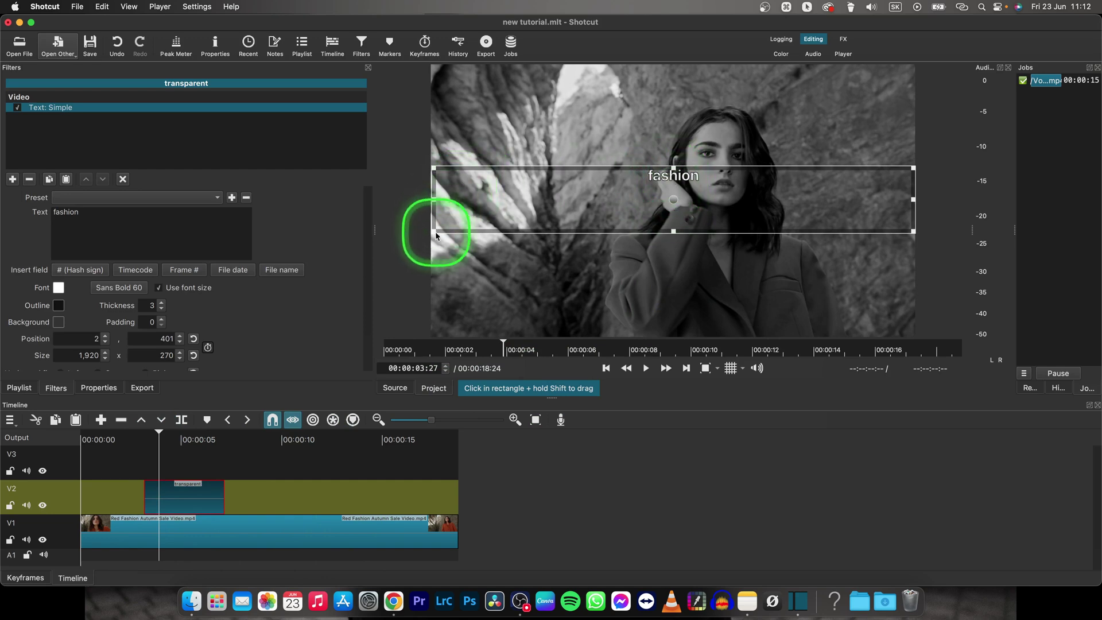
pyautogui.moveTo(433, 231); pyautogui.dragTo(377, 304)
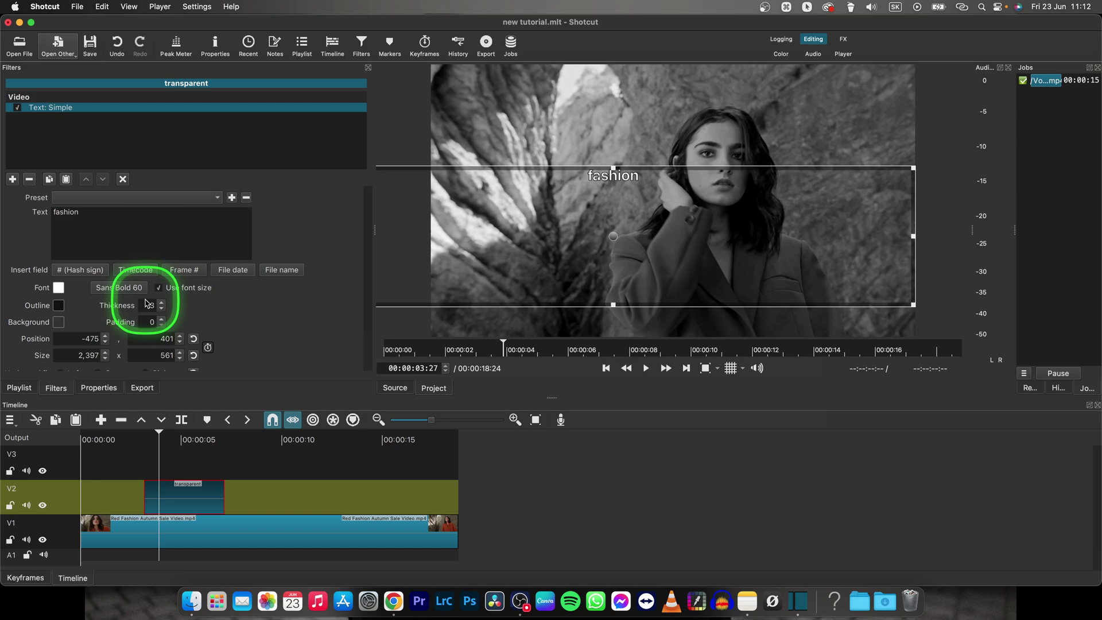
# - Set the title font to Andale Mono and play the video to preview
pyautogui.click(119, 287)
pyautogui.click(742, 418)
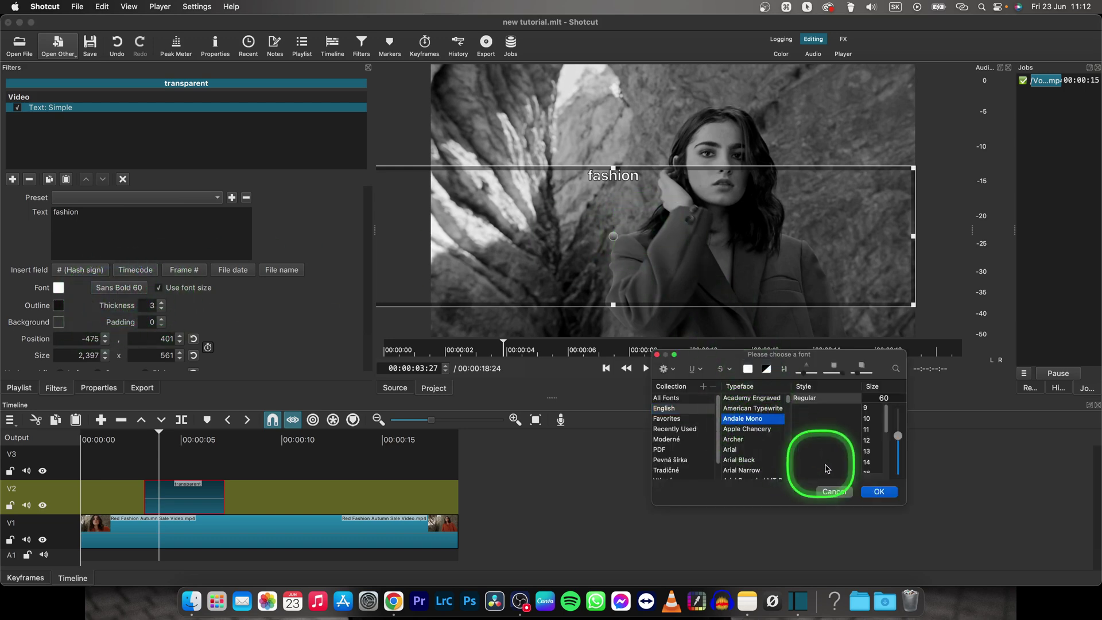
pyautogui.click(874, 492)
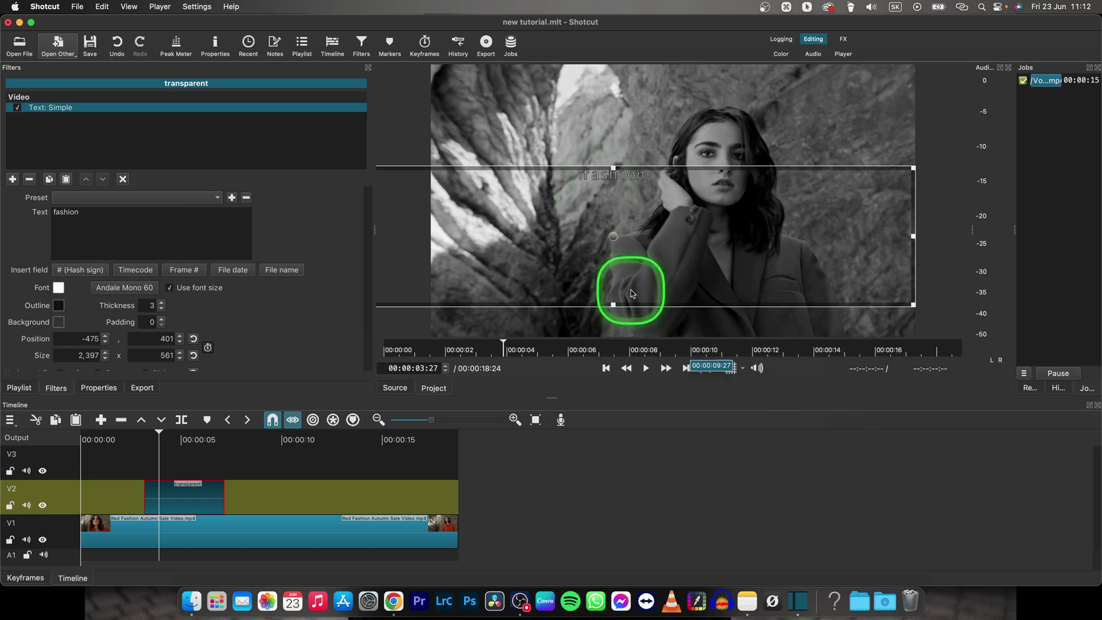
pyautogui.press('space')
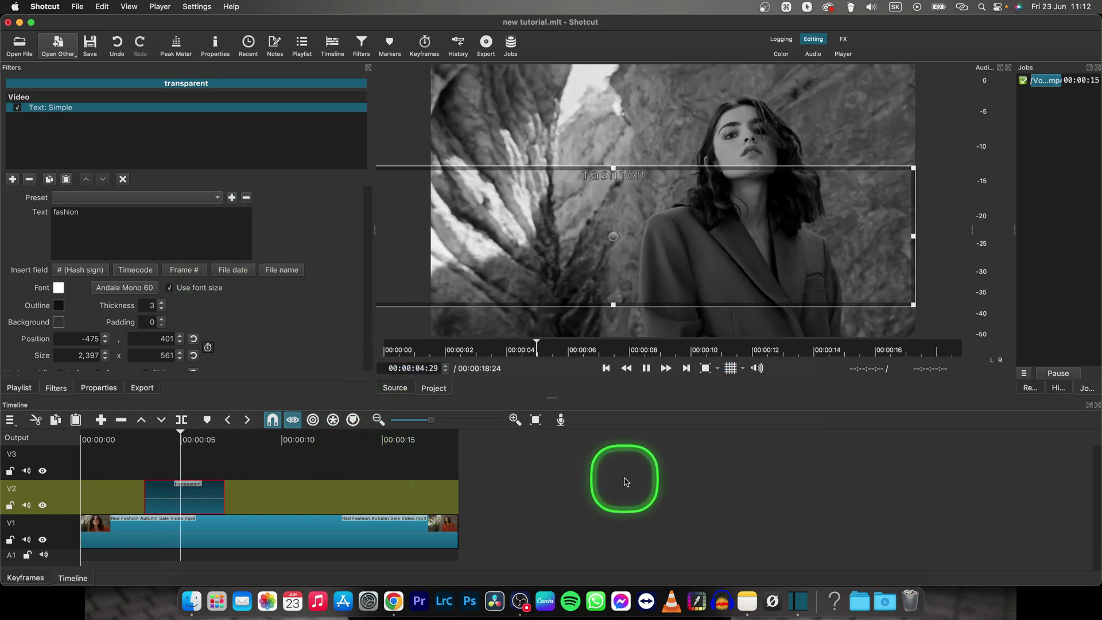